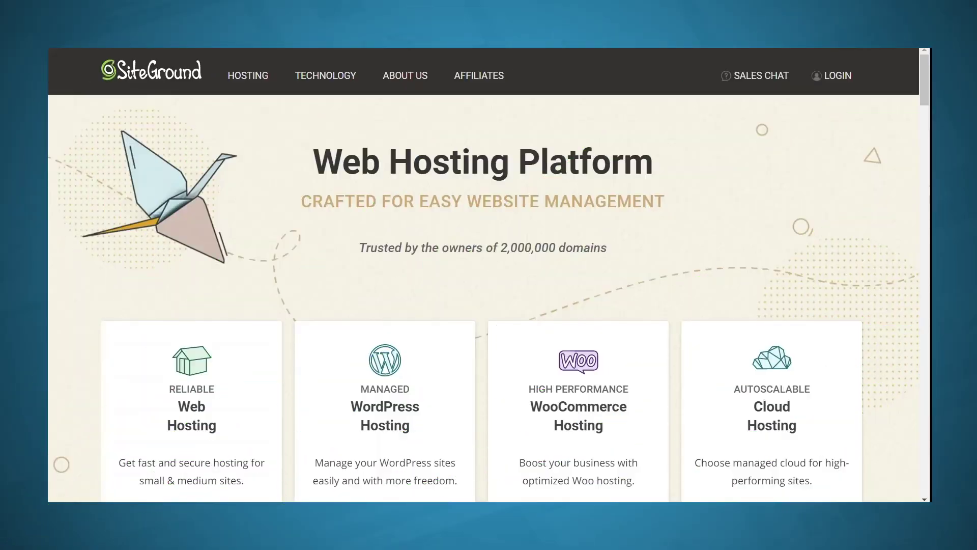
Choose the StartUp plan under SiteGround's Managed WordPress Hosting.
{"action": "scroll", "coordinate": [917, 188], "scroll_direction": "down", "scroll_amount": 3}
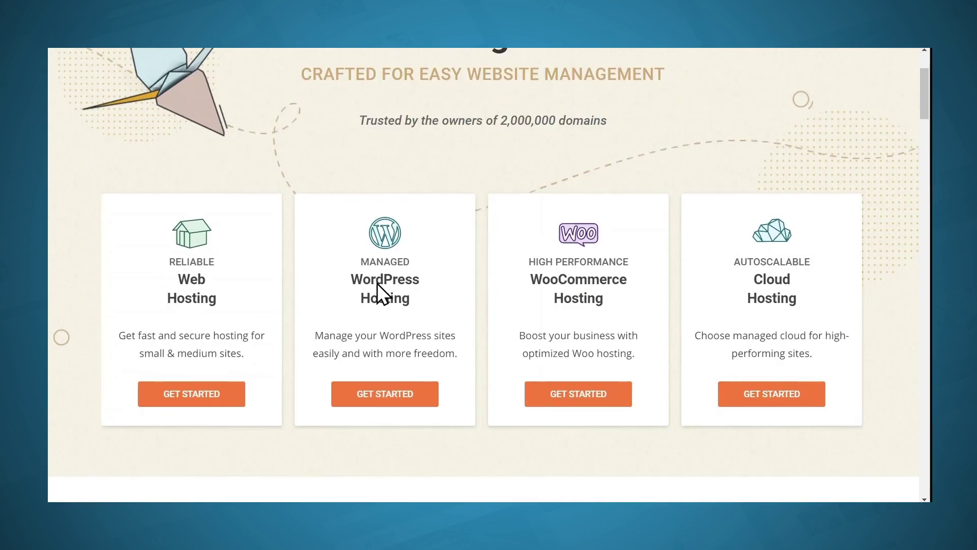
{"action": "left_click", "coordinate": [384, 405]}
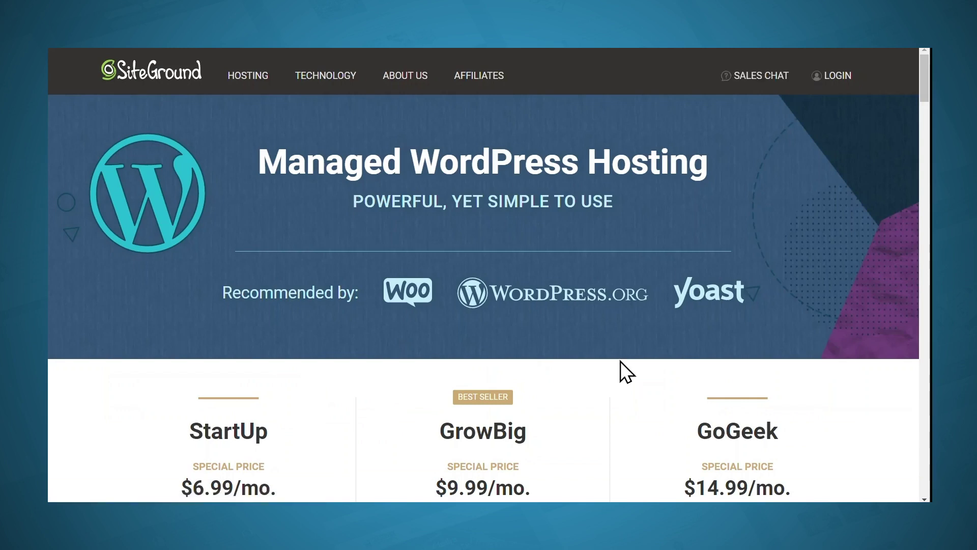
{"action": "scroll", "coordinate": [865, 364], "scroll_direction": "down", "scroll_amount": 5}
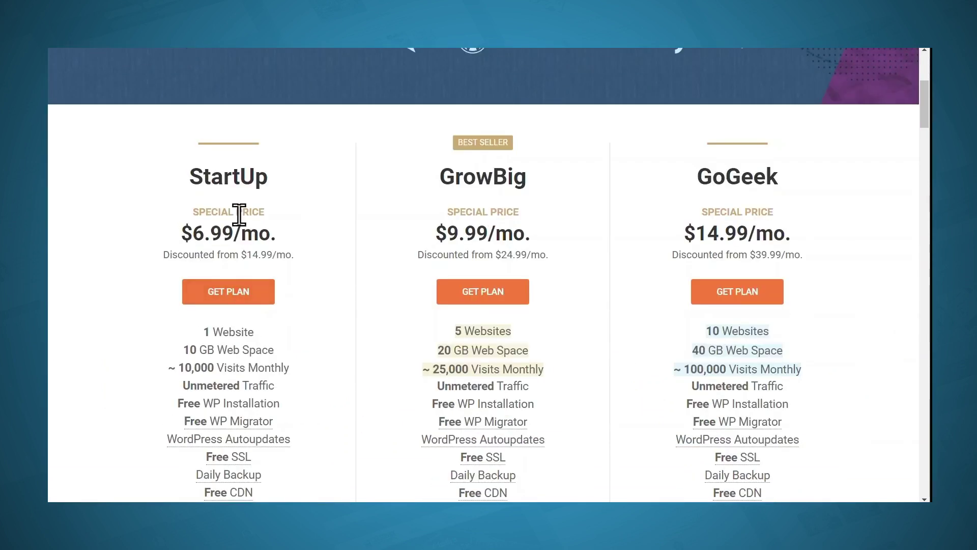
{"action": "left_click", "coordinate": [228, 296]}
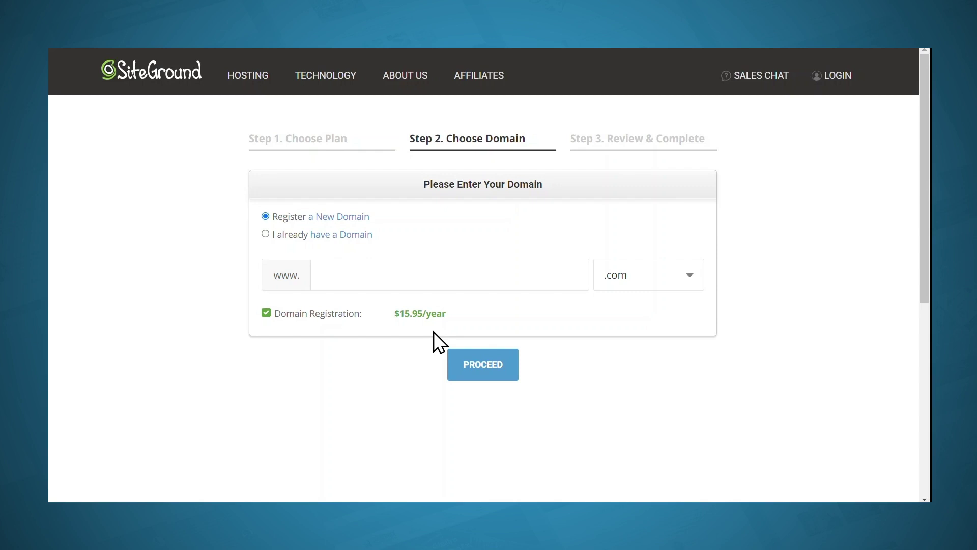
Use the already-owned domain iloveplanner.com and proceed to Review & Complete.
{"action": "left_click", "coordinate": [265, 234]}
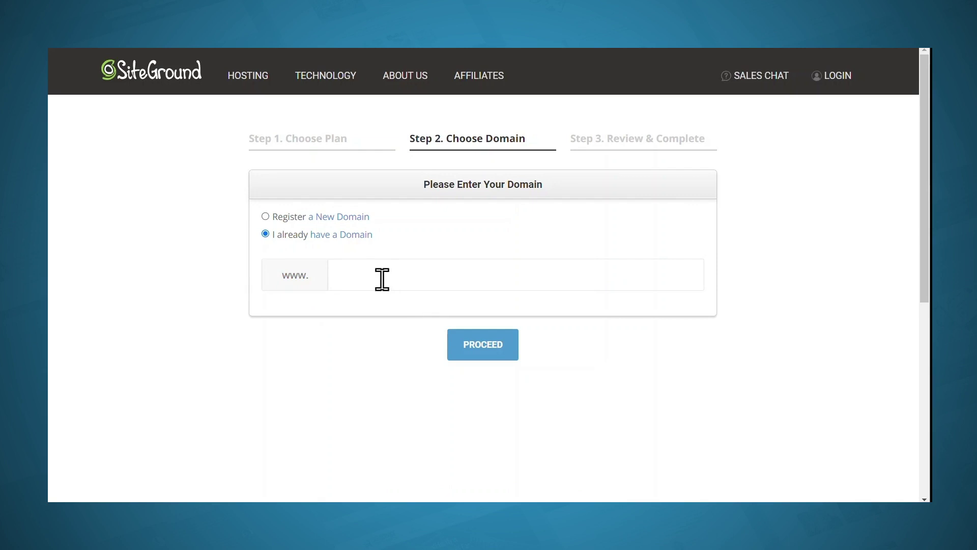
{"action": "type", "text": "iloveplanner.com"}
{"action": "left_click", "coordinate": [486, 355]}
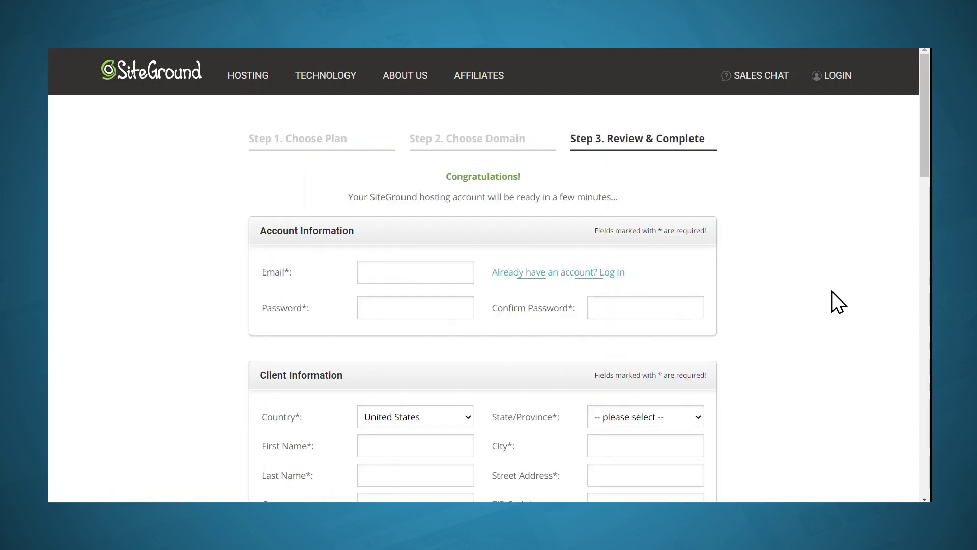
Set the hosting data center to USA, Iowa.
{"action": "scroll", "coordinate": [833, 291], "scroll_direction": "down", "scroll_amount": 3}
{"action": "scroll", "coordinate": [833, 291], "scroll_direction": "down", "scroll_amount": 2}
{"action": "scroll", "coordinate": [832, 291], "scroll_direction": "up", "scroll_amount": 5}
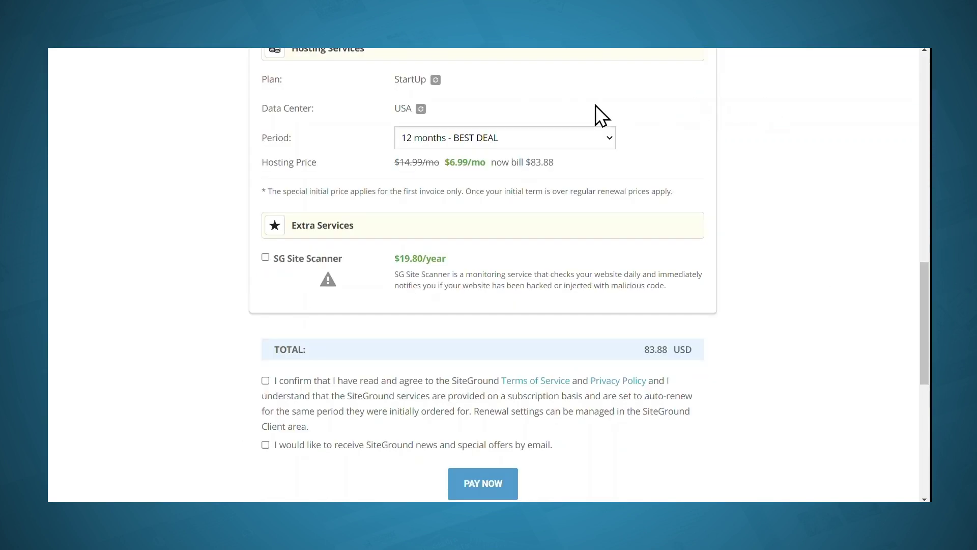
{"action": "left_click", "coordinate": [422, 110]}
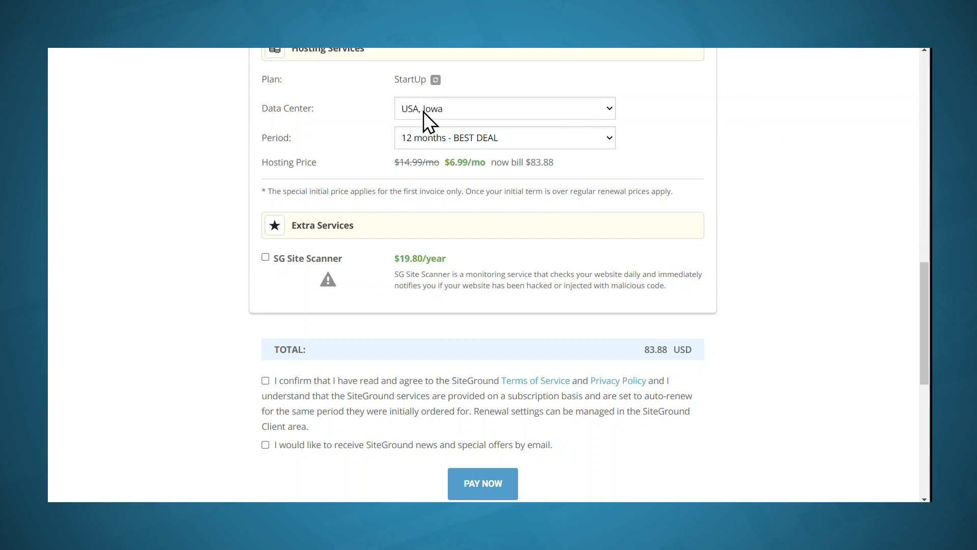
{"action": "left_click", "coordinate": [467, 108]}
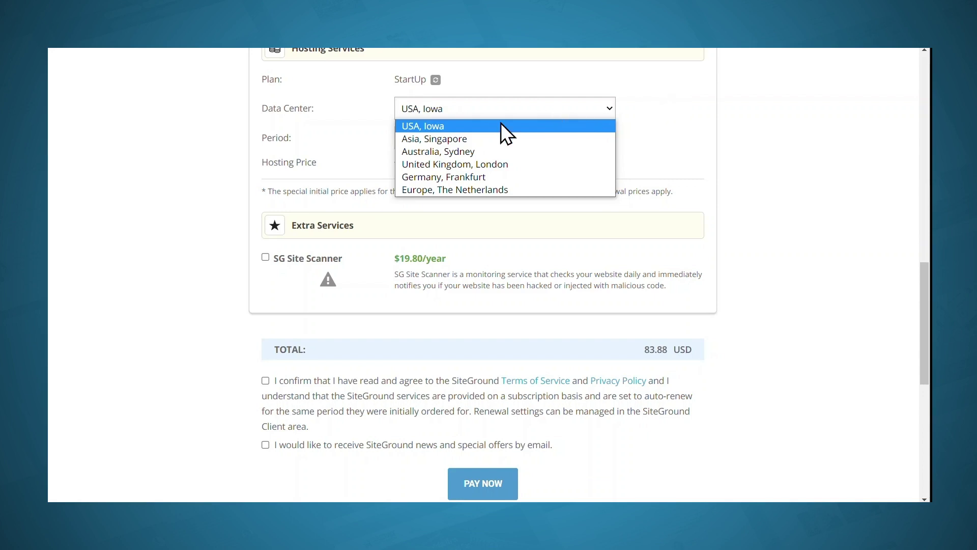
{"action": "left_click", "coordinate": [439, 124]}
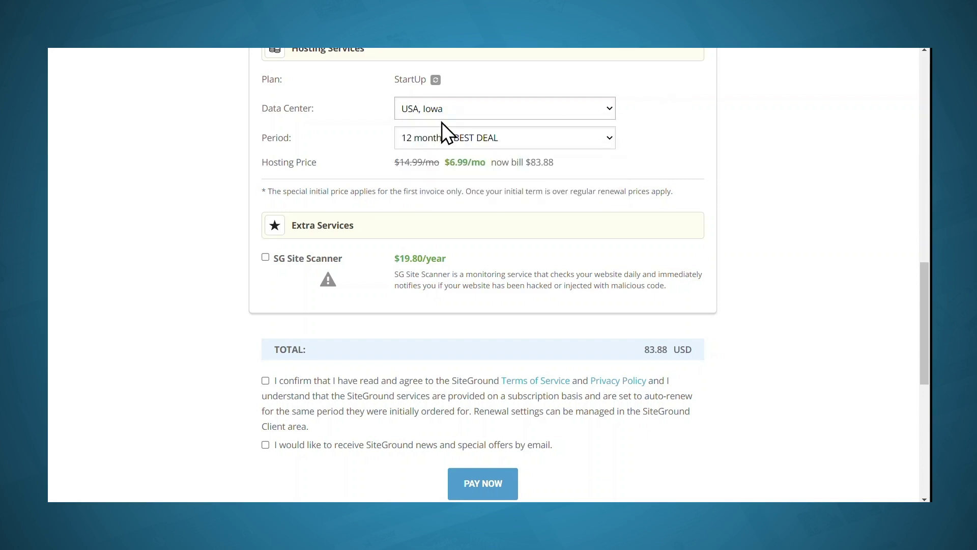
Choose a 1 month hosting period and pay the 19.99 USD order.
{"action": "left_click", "coordinate": [599, 134]}
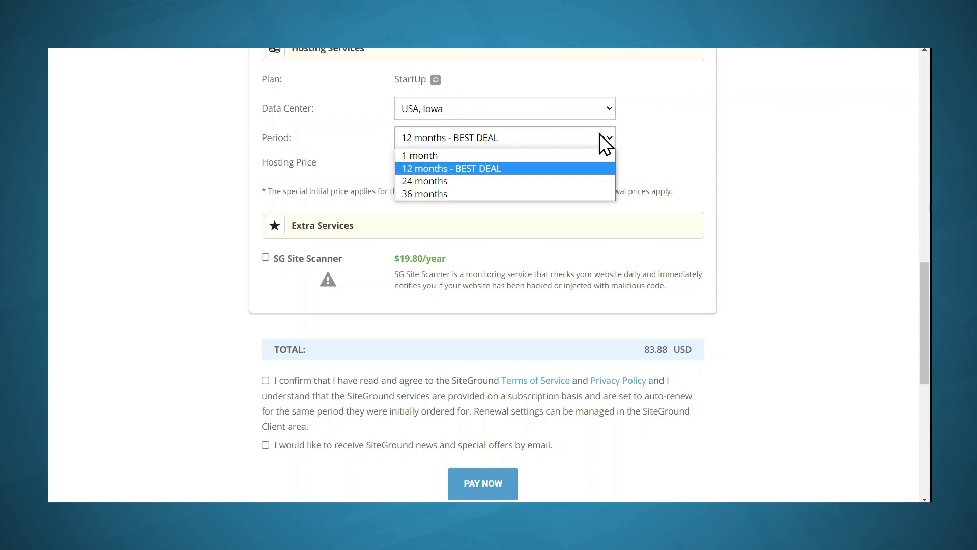
{"action": "left_click", "coordinate": [563, 155]}
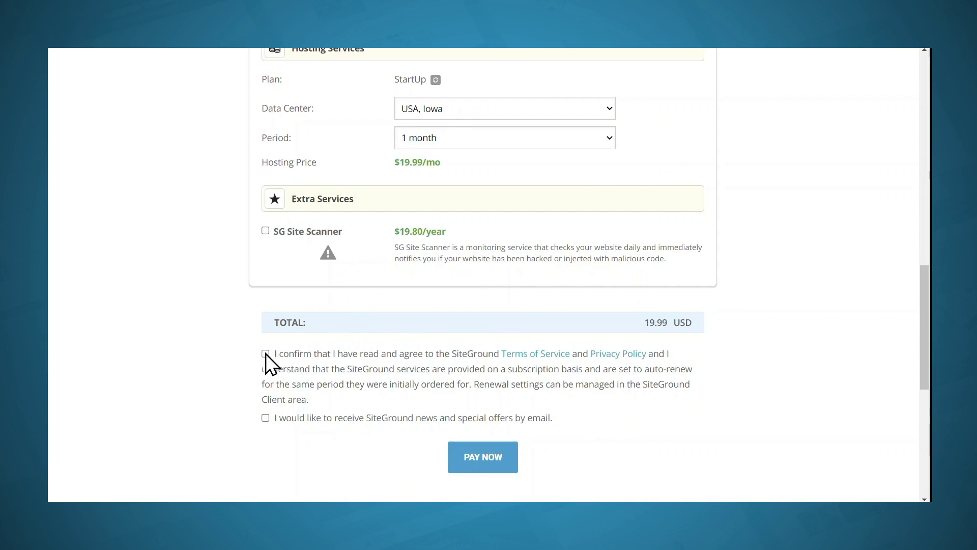
{"action": "left_click", "coordinate": [482, 465]}
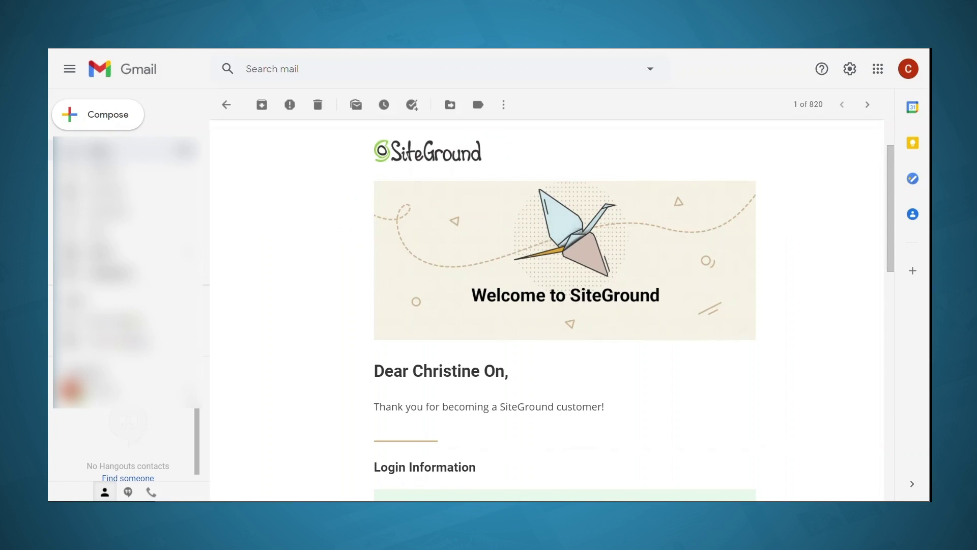
Follow the welcome email's ADD WEBSITE link to SiteGround.
{"action": "left_click_drag", "start_coordinate": [892, 197], "coordinate": [901, 298]}
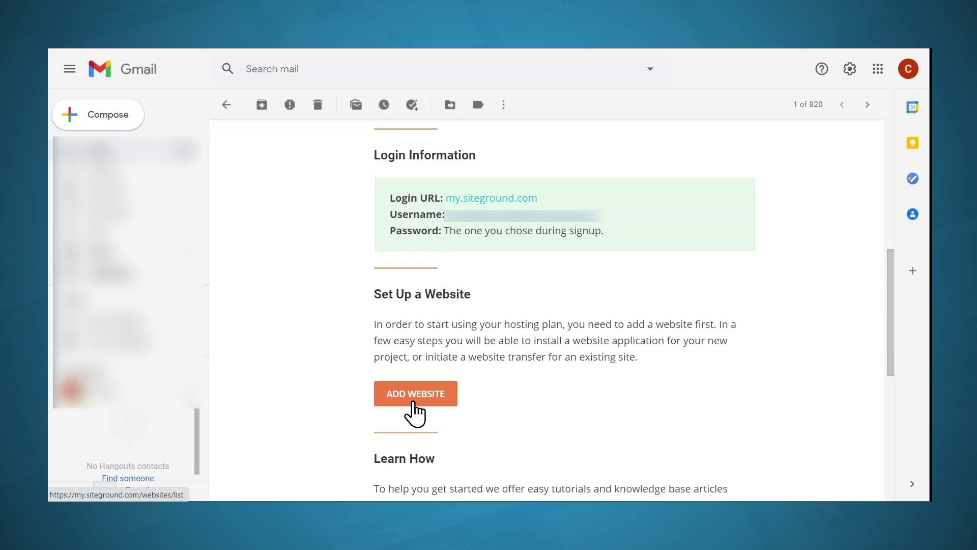
{"action": "left_click", "coordinate": [414, 403]}
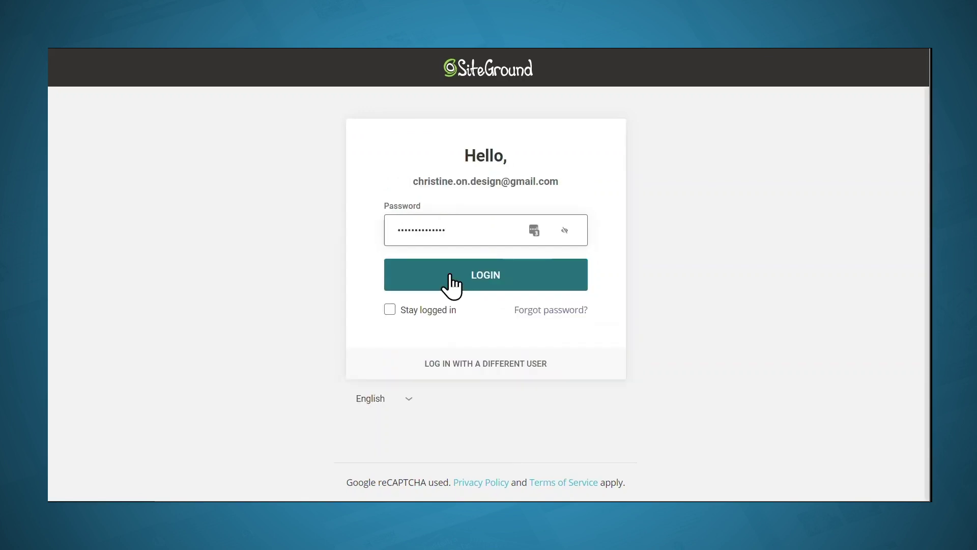
Log in to SiteGround and browse the Home dashboard's walkthrough cards.
{"action": "left_click", "coordinate": [448, 275]}
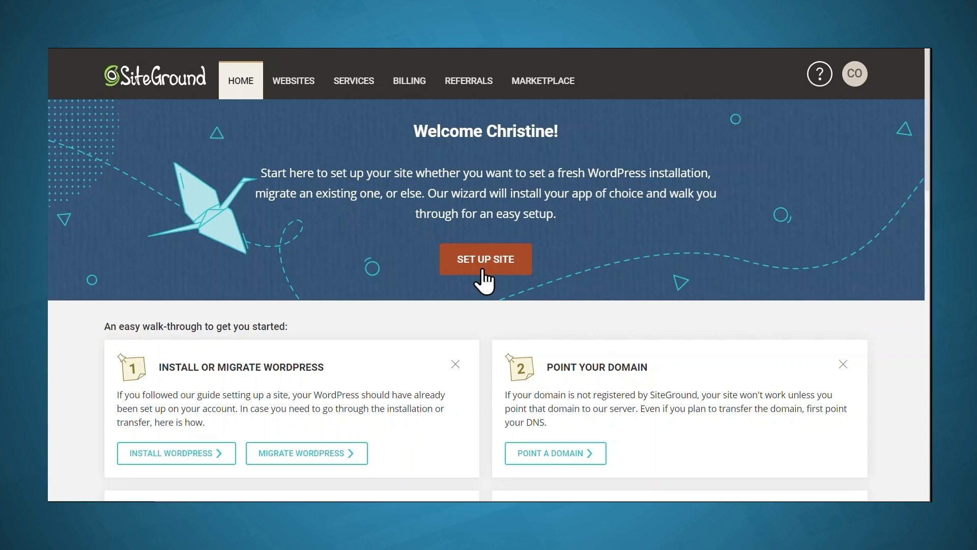
{"action": "scroll", "coordinate": [900, 328], "scroll_direction": "down", "scroll_amount": 5}
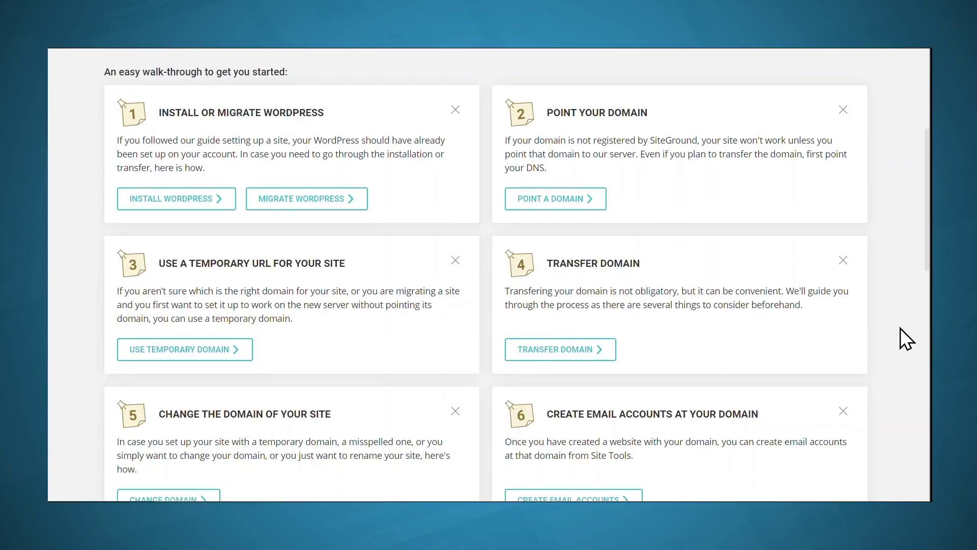
{"action": "scroll", "coordinate": [899, 328], "scroll_direction": "down", "scroll_amount": 5}
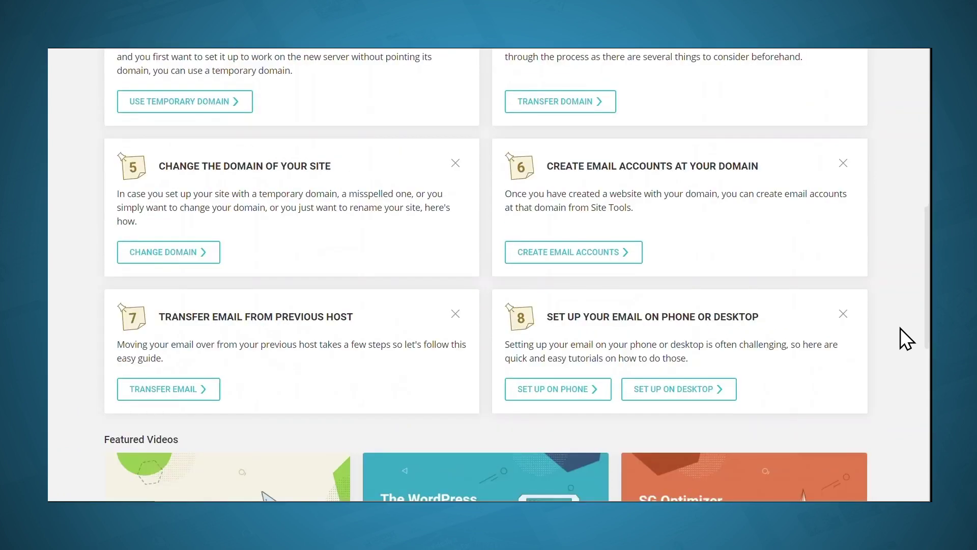
{"action": "scroll", "coordinate": [899, 328], "scroll_direction": "up", "scroll_amount": 10}
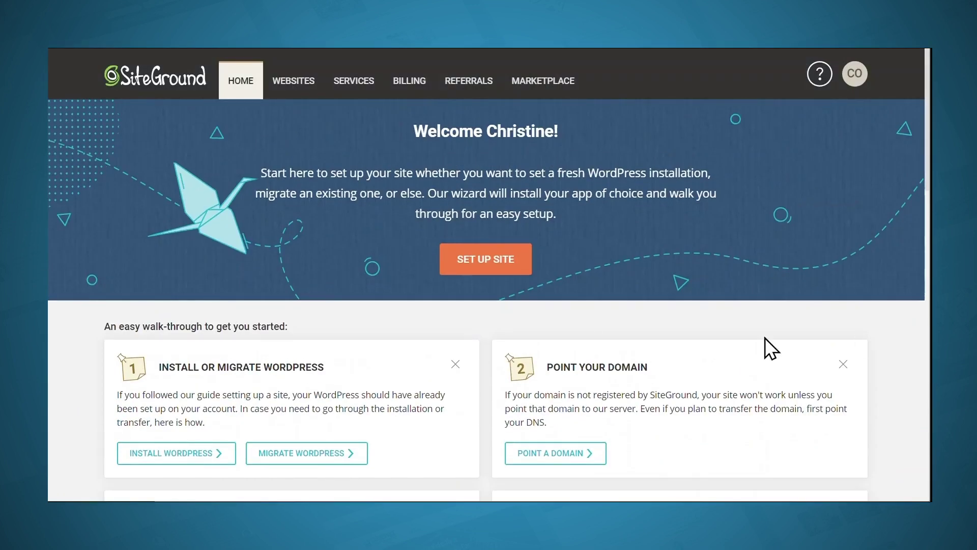
Create a brand-new WordPress site with login details, finishing without extras.
{"action": "left_click", "coordinate": [481, 260]}
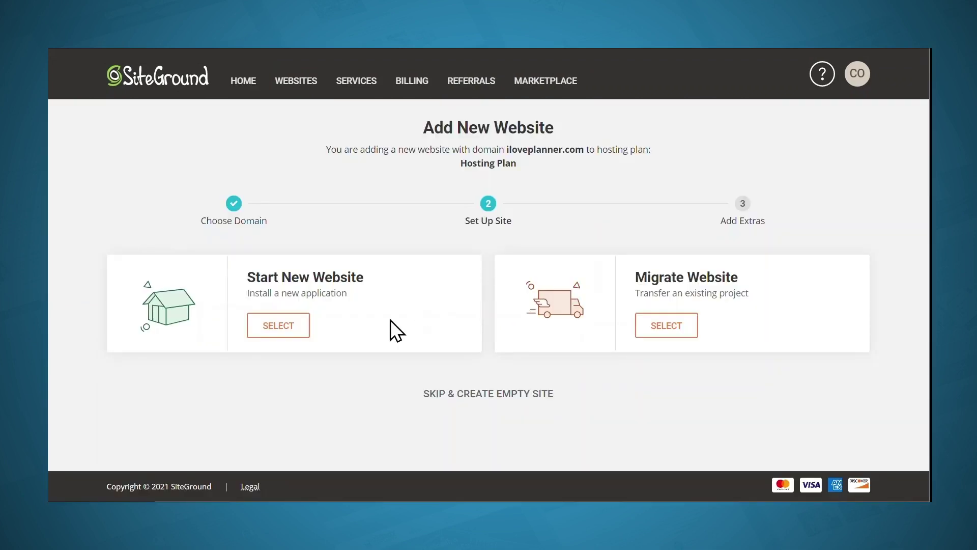
{"action": "left_click", "coordinate": [280, 327]}
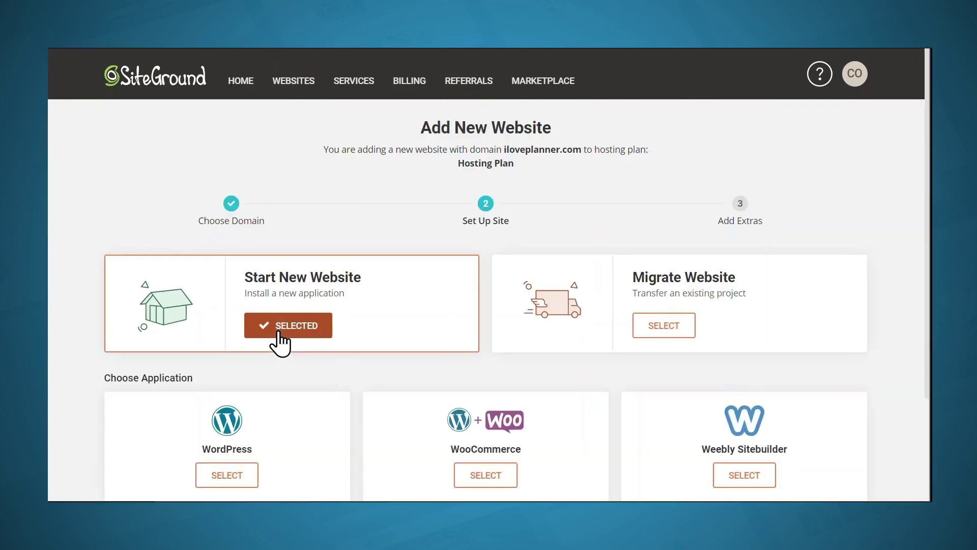
{"action": "scroll", "coordinate": [397, 360], "scroll_direction": "down", "scroll_amount": 3}
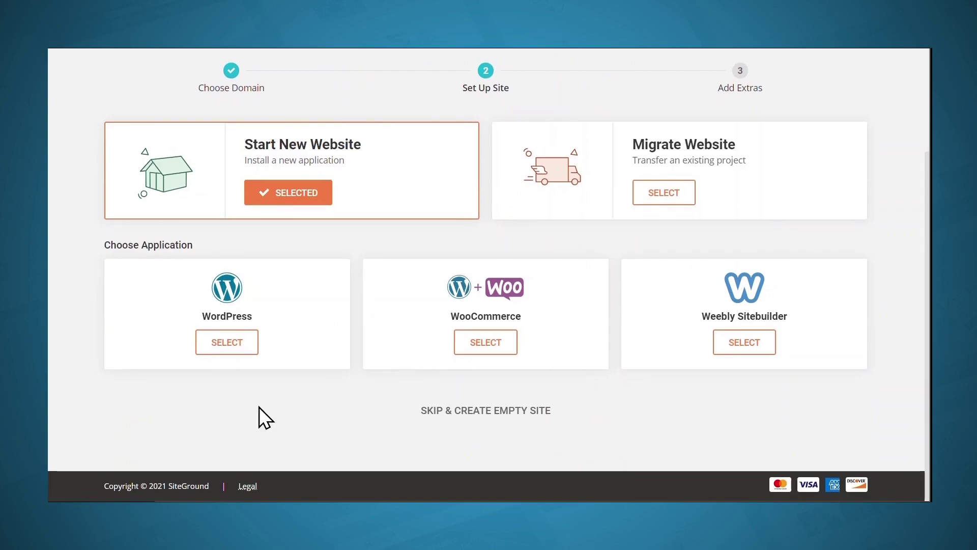
{"action": "left_click", "coordinate": [222, 349]}
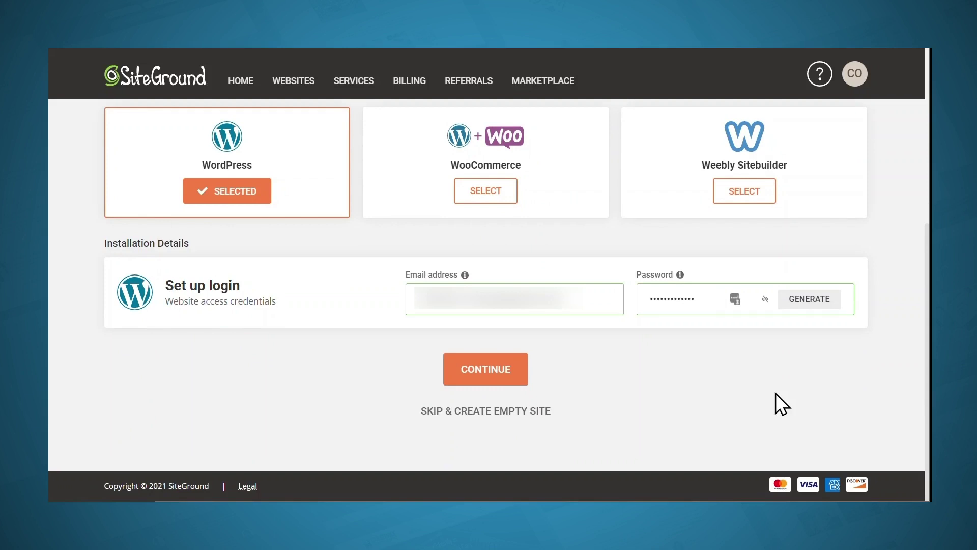
{"action": "left_click", "coordinate": [508, 372]}
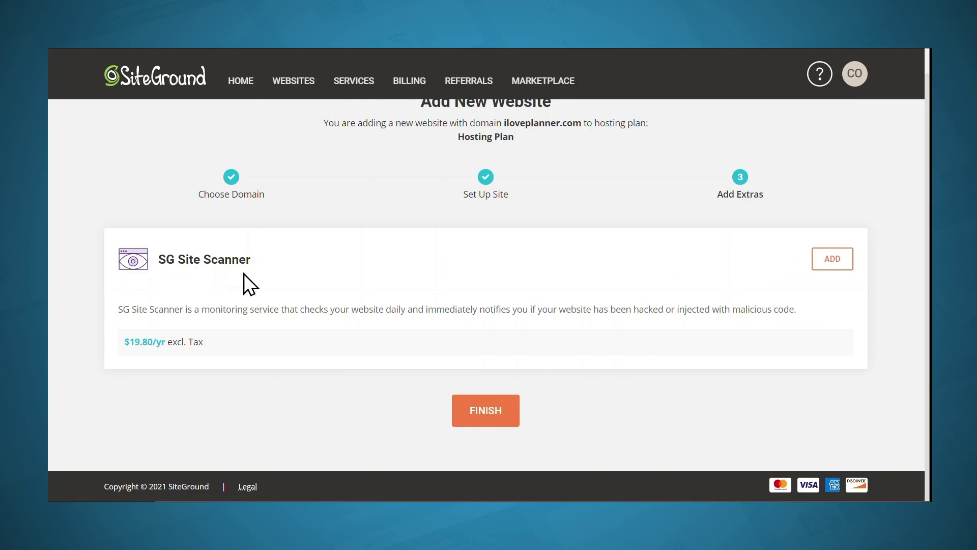
{"action": "left_click", "coordinate": [487, 415]}
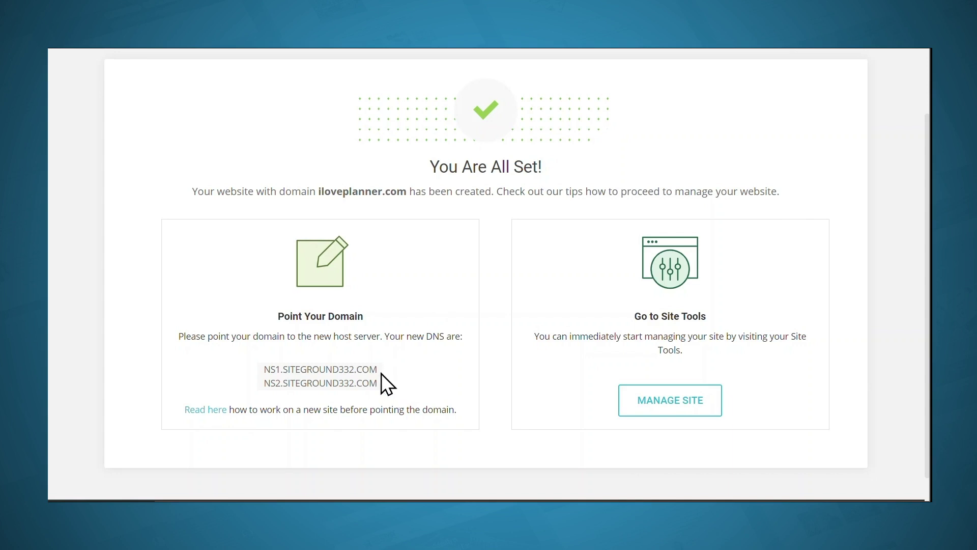
Select and copy NS1.SITEGROUND332.COM from the You Are All Set page.
{"action": "left_click_drag", "start_coordinate": [377, 366], "coordinate": [264, 365]}
{"action": "key", "text": "ctrl+c"}
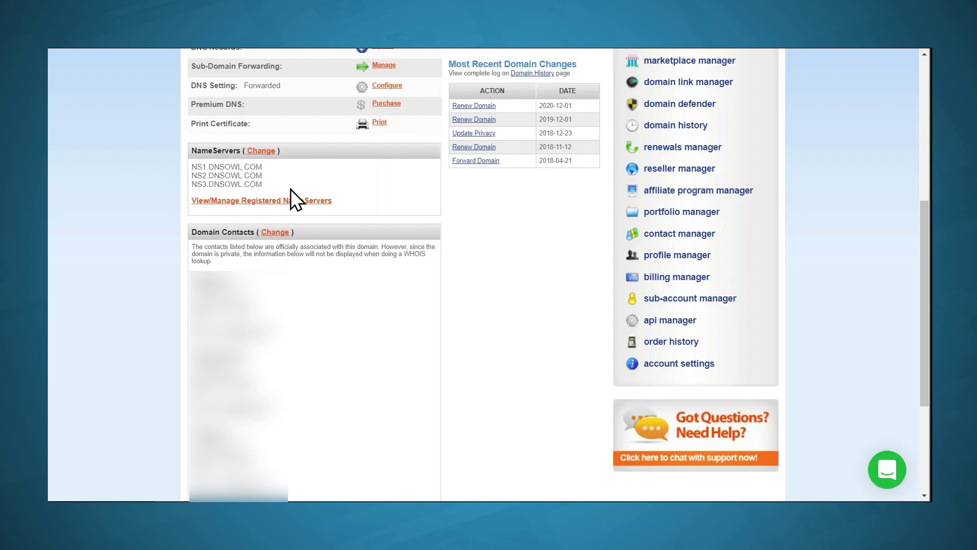
Replace NameSilo's NameServer 1 with NS1.SITEGROUND332.COM.
{"action": "left_click", "coordinate": [254, 152]}
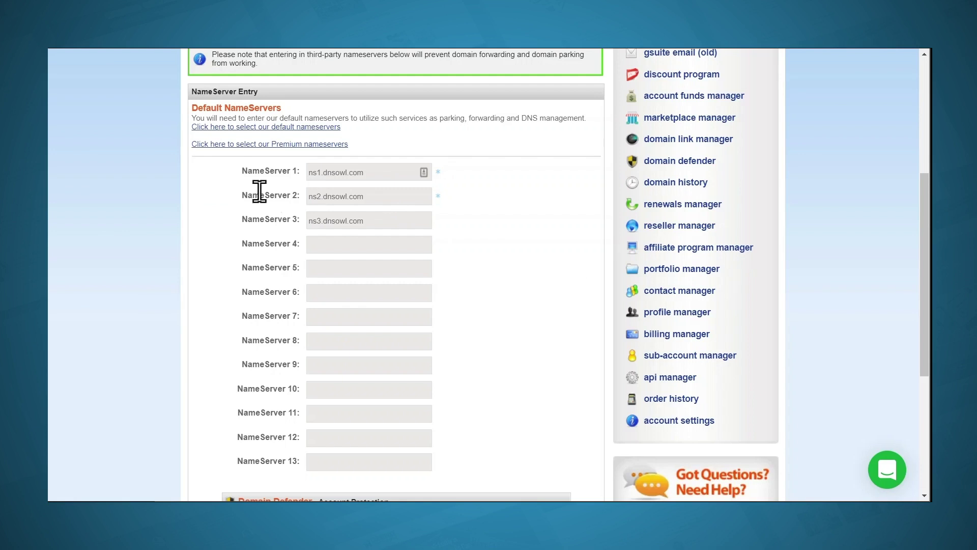
{"action": "left_click_drag", "start_coordinate": [356, 174], "coordinate": [266, 185]}
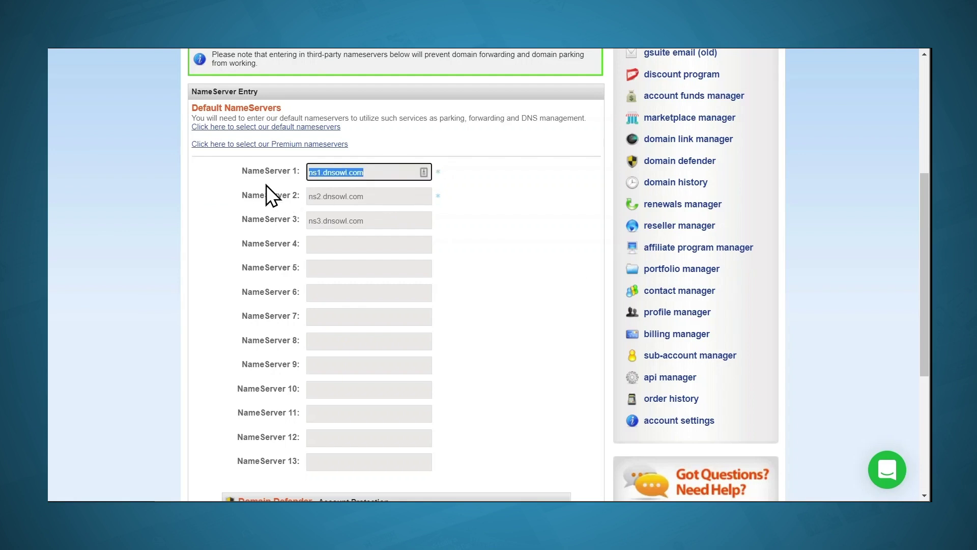
{"action": "key", "text": "BackSpace"}
{"action": "key", "text": "ctrl+v"}
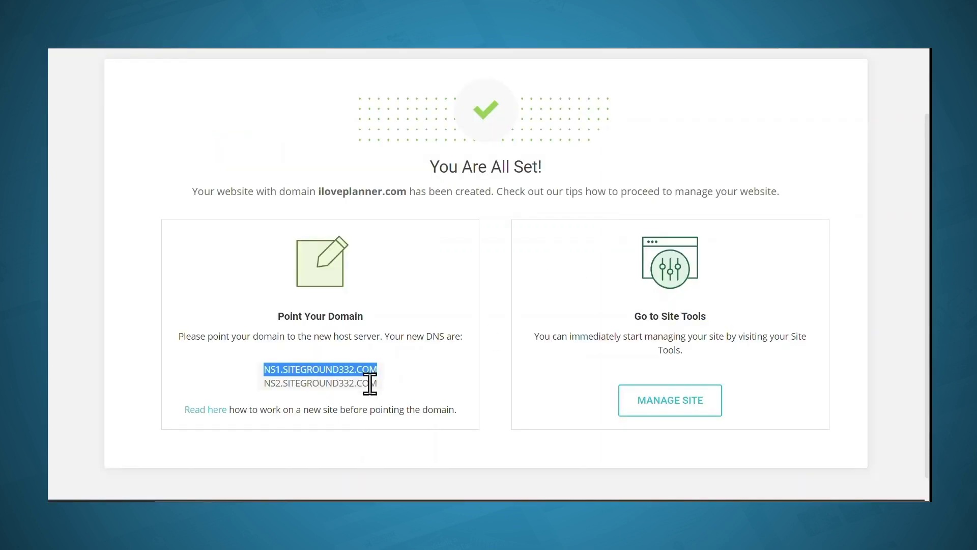
Put NS2.SITEGROUND332.COM into NameServer 2 and select the old third nameserver.
{"action": "left_click_drag", "start_coordinate": [384, 387], "coordinate": [266, 390]}
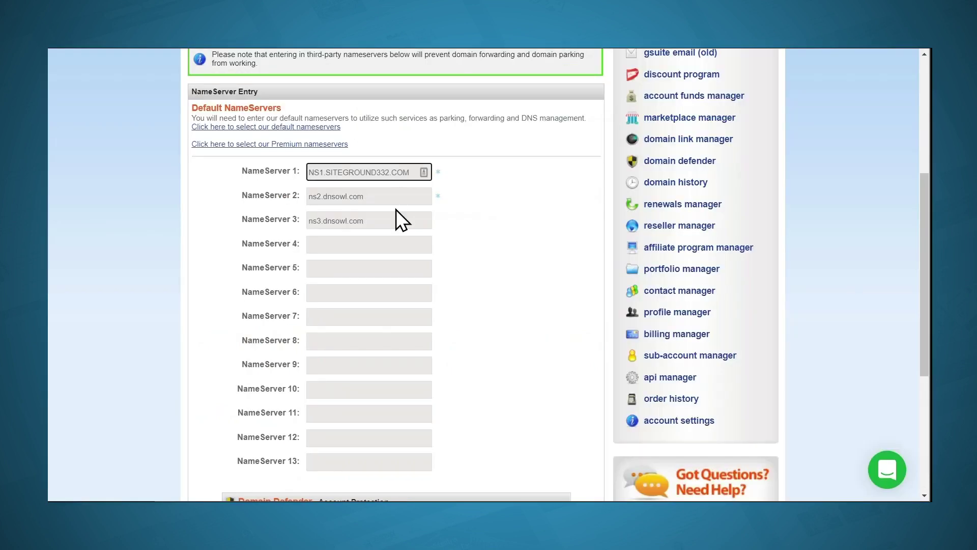
{"action": "left_click_drag", "start_coordinate": [397, 199], "coordinate": [186, 192]}
{"action": "type", "text": "NS2.SITEGROUND332.COM"}
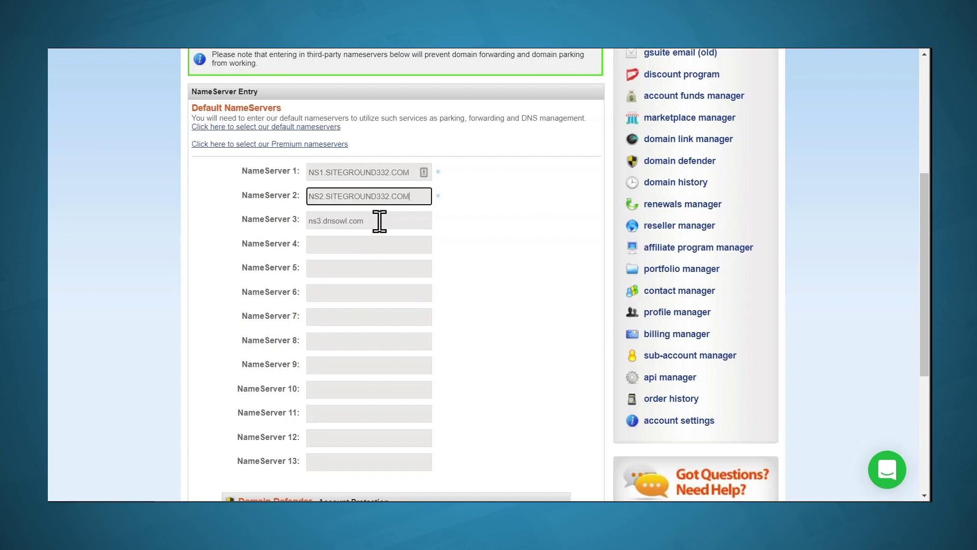
{"action": "left_click_drag", "start_coordinate": [379, 221], "coordinate": [310, 220]}
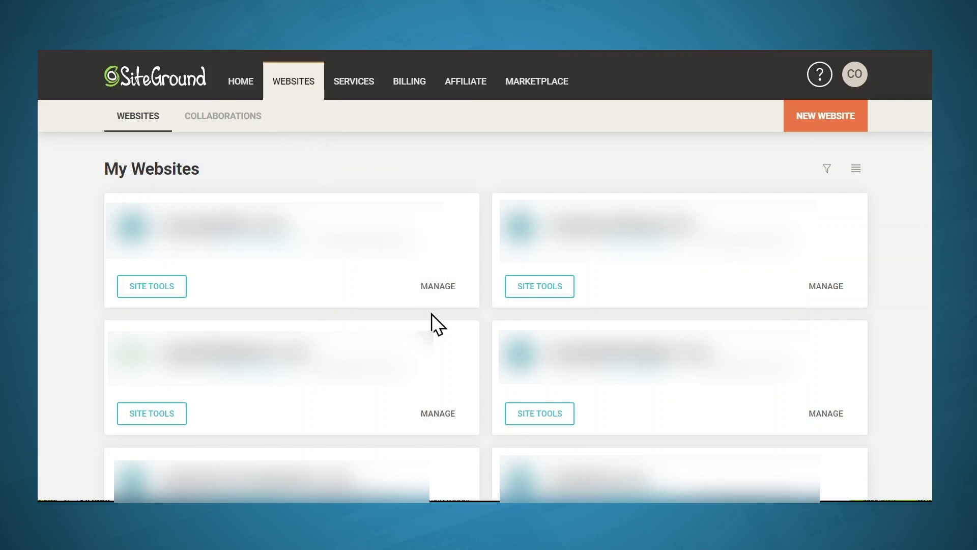
Add SSL to the first website and activate the free Let's Encrypt option.
{"action": "left_click", "coordinate": [436, 287]}
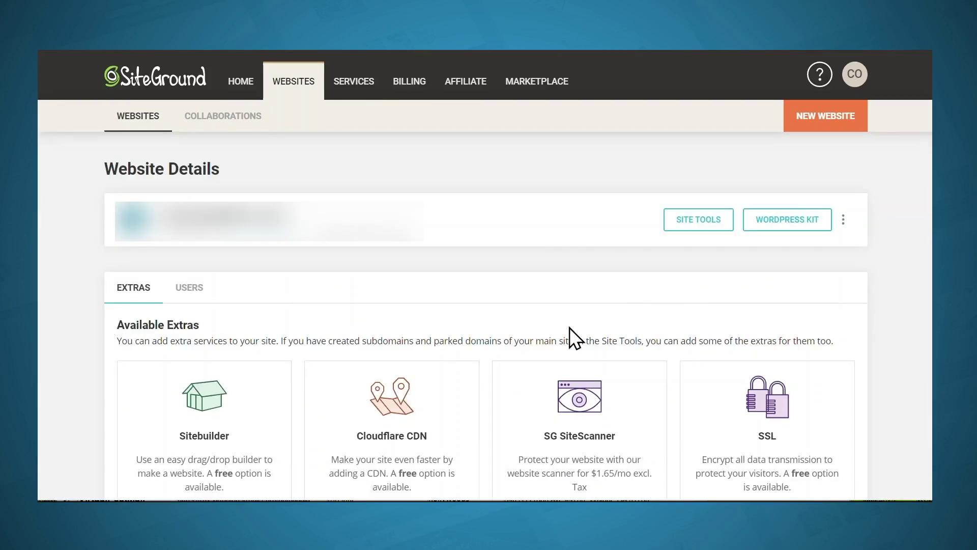
{"action": "scroll", "coordinate": [888, 330], "scroll_direction": "down", "scroll_amount": 3}
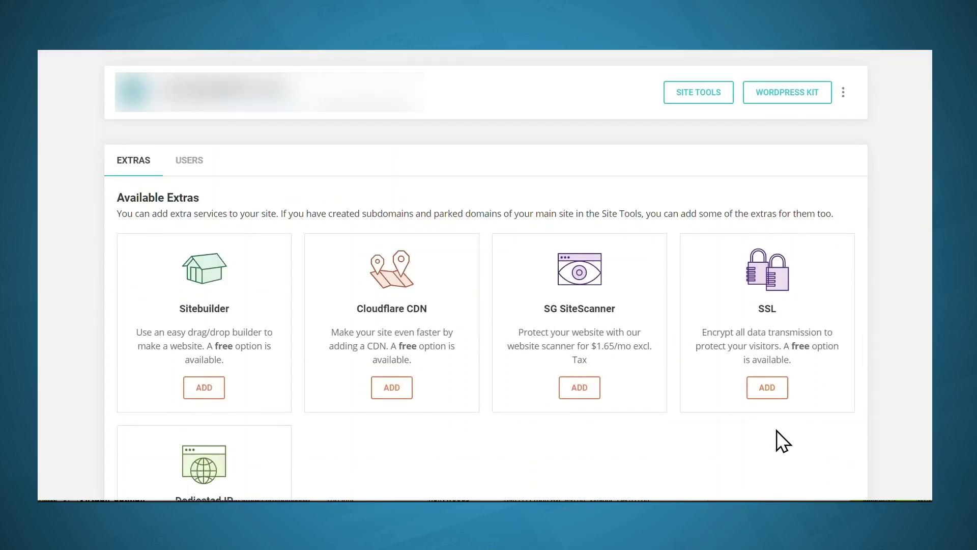
{"action": "left_click", "coordinate": [757, 392]}
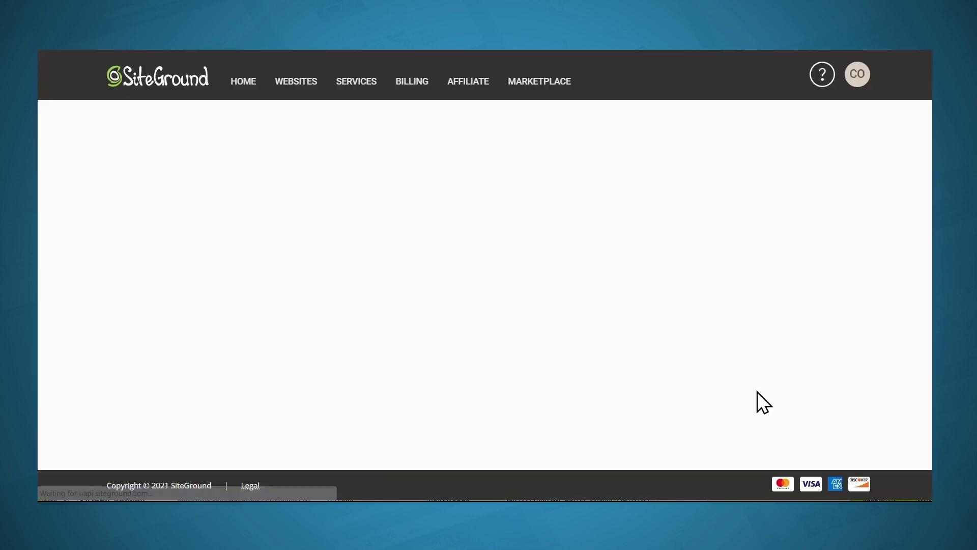
{"action": "scroll", "coordinate": [913, 209], "scroll_direction": "down", "scroll_amount": 5}
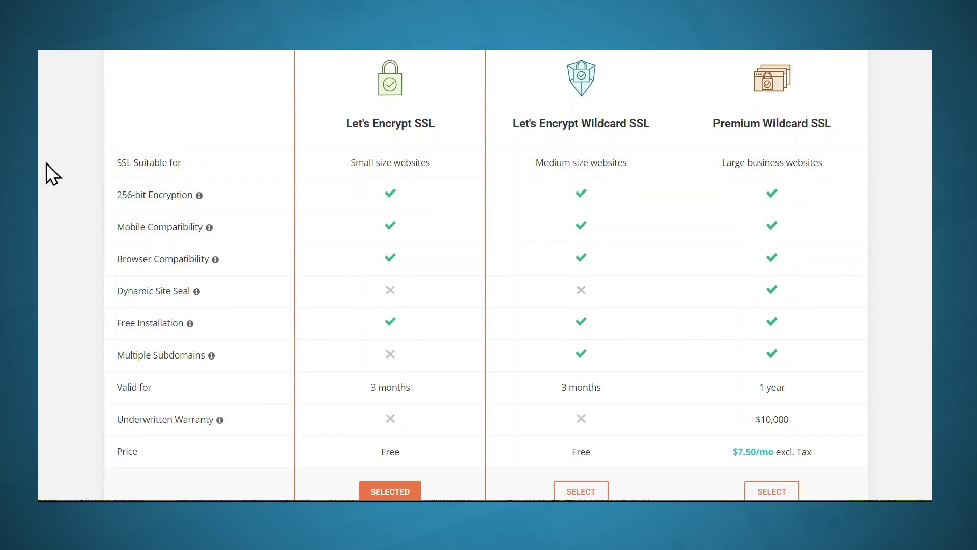
{"action": "scroll", "coordinate": [191, 442], "scroll_direction": "down", "scroll_amount": 3}
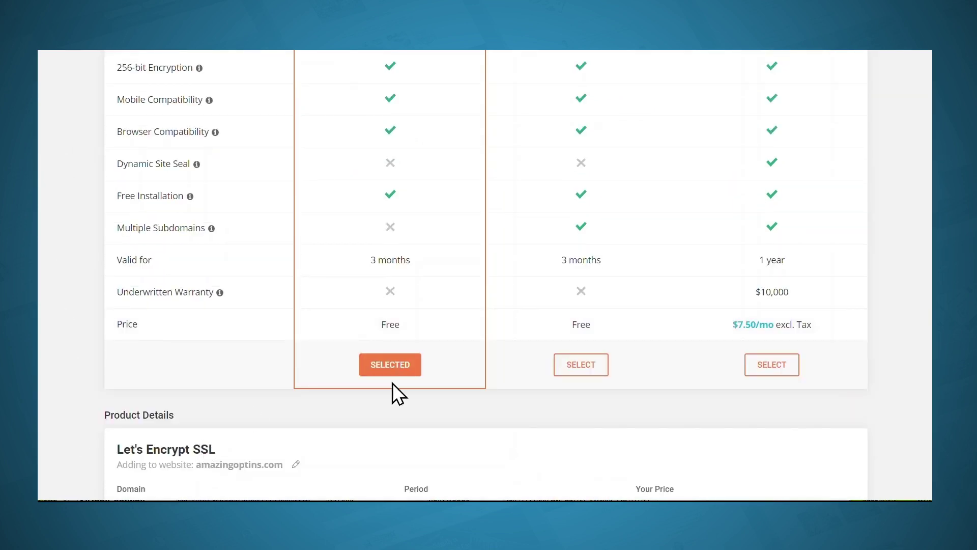
{"action": "scroll", "coordinate": [392, 383], "scroll_direction": "up", "scroll_amount": 4}
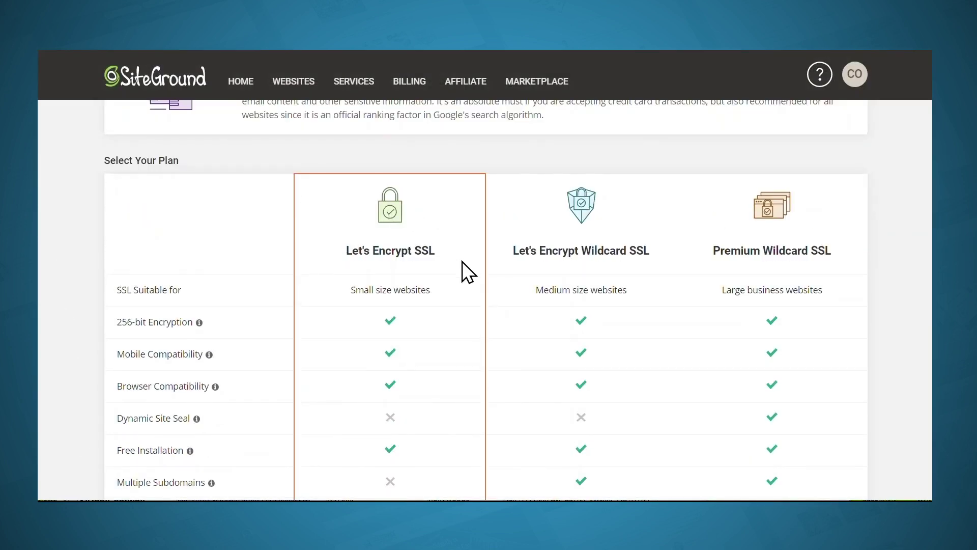
{"action": "scroll", "coordinate": [459, 270], "scroll_direction": "down", "scroll_amount": 5}
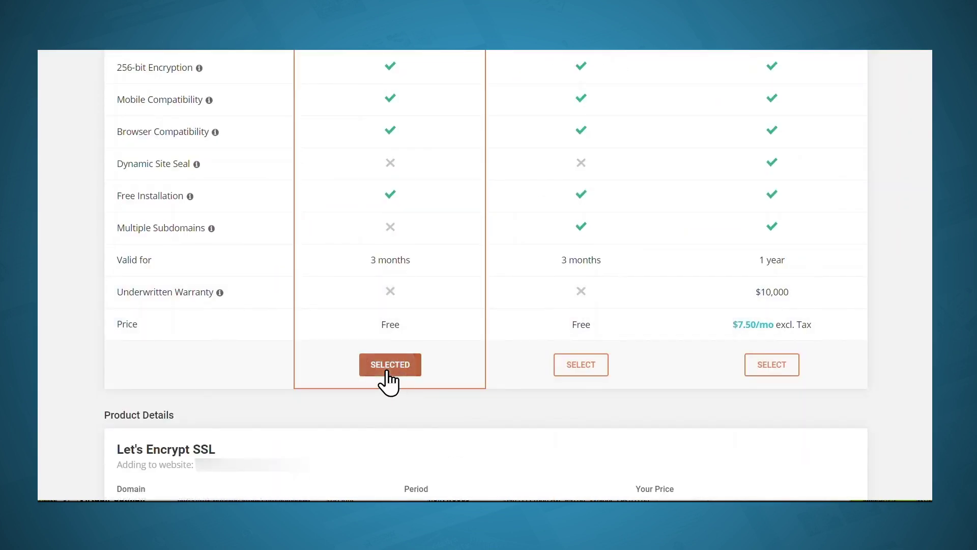
{"action": "scroll", "coordinate": [814, 397], "scroll_direction": "down", "scroll_amount": 3}
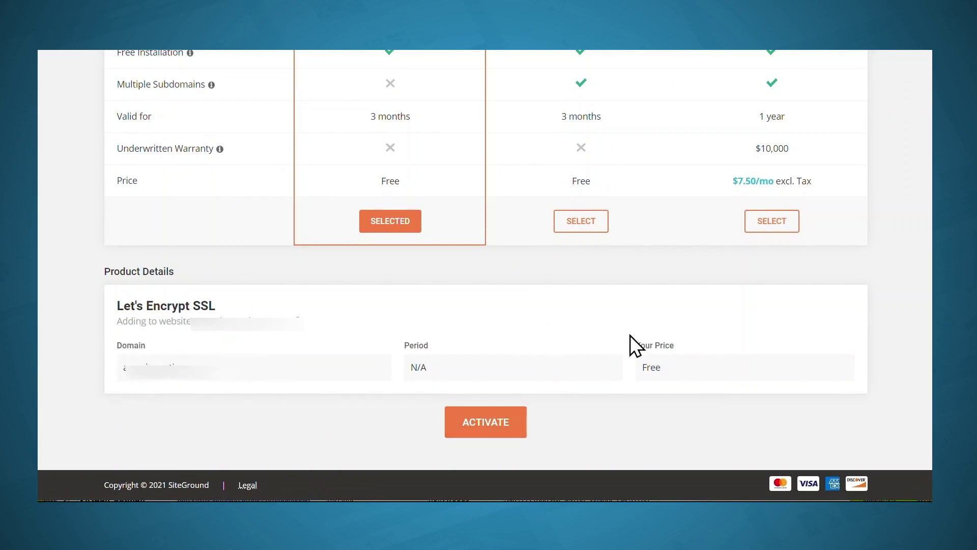
{"action": "left_click", "coordinate": [502, 435]}
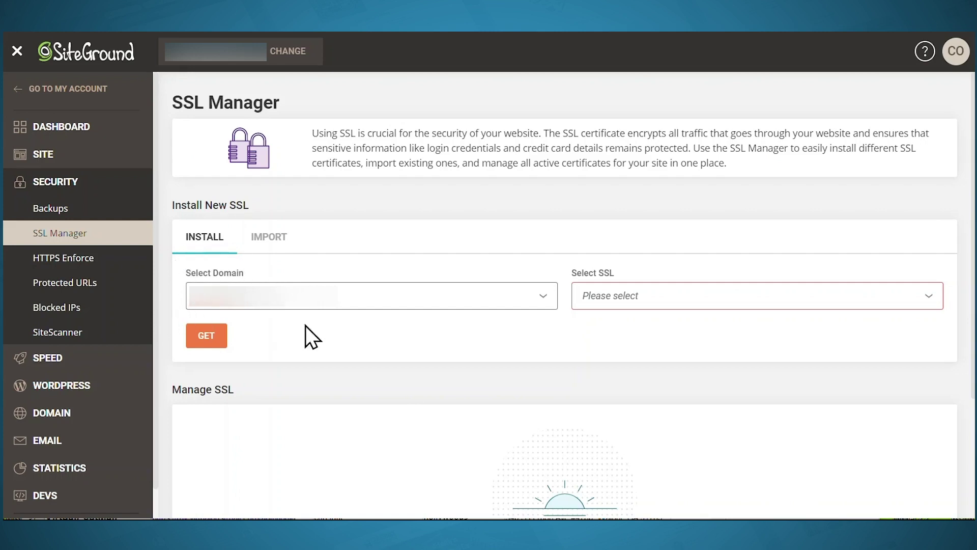
Install a Let's Encrypt certificate in SSL Manager, then open the HTTPS configuration guide.
{"action": "left_click", "coordinate": [651, 300]}
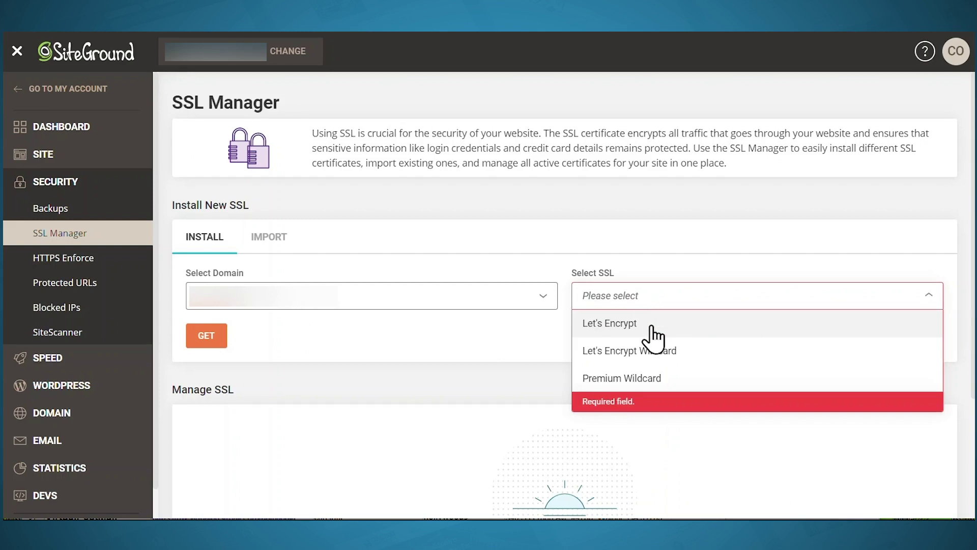
{"action": "left_click", "coordinate": [653, 328]}
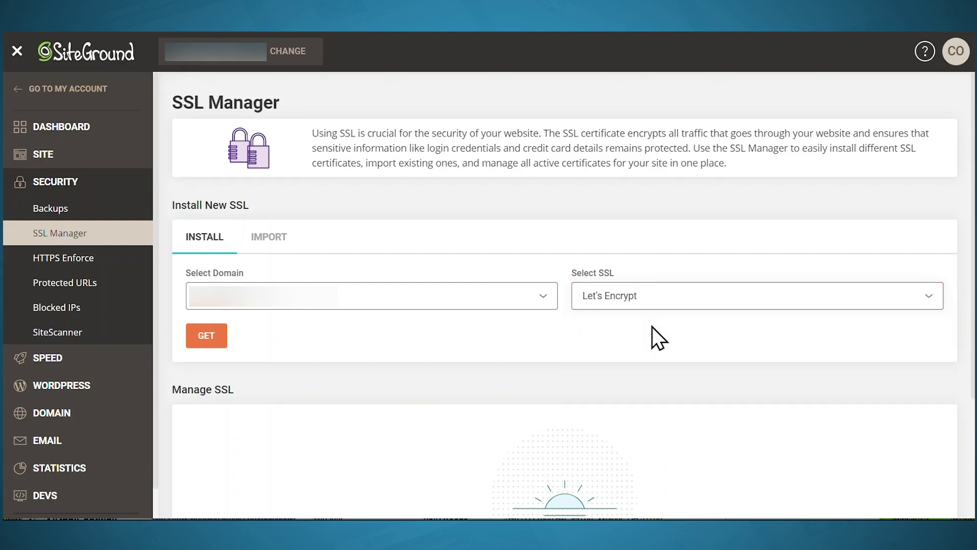
{"action": "left_click", "coordinate": [206, 337]}
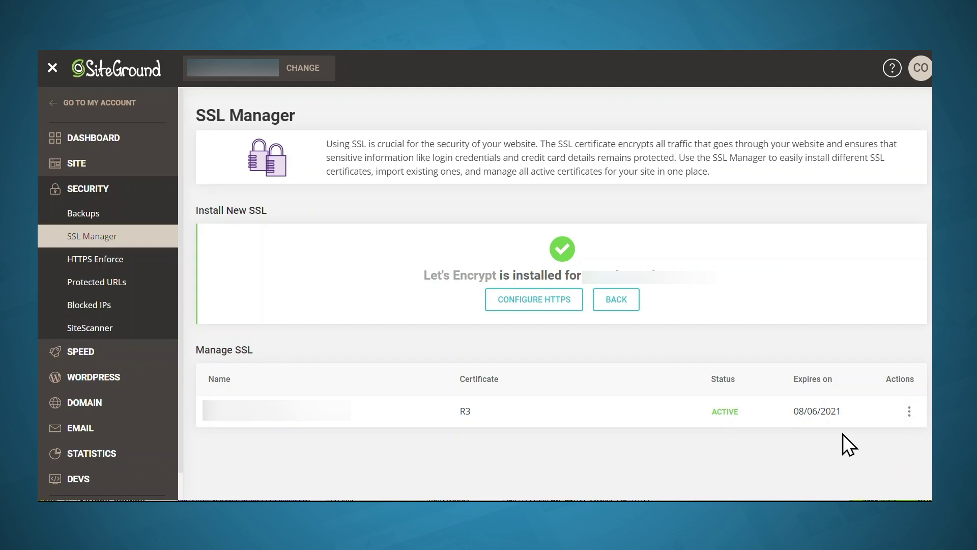
{"action": "left_click", "coordinate": [536, 305]}
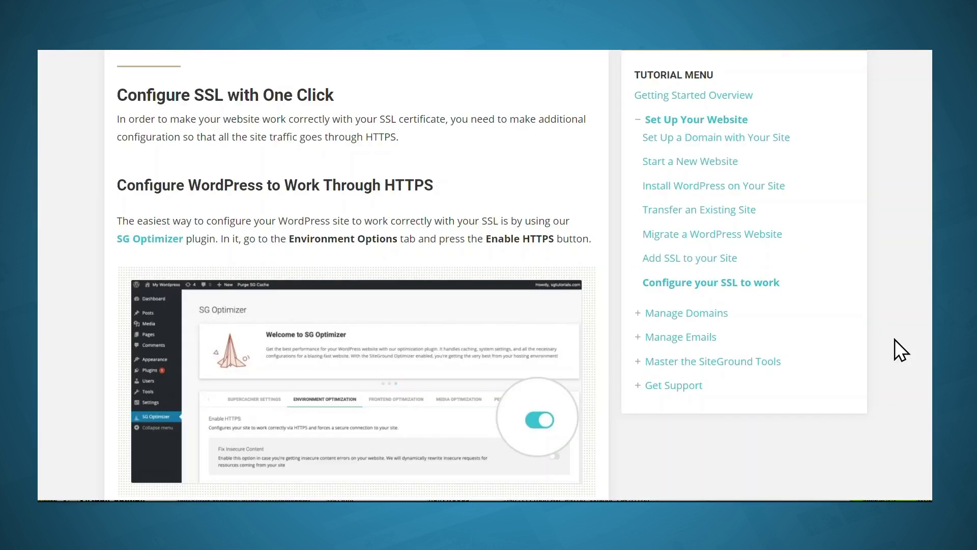
Scroll down and back up through the SiteGround tutorial on serving the site over HTTPS.
{"action": "scroll", "coordinate": [894, 339], "scroll_direction": "down", "scroll_amount": 8}
{"action": "scroll", "coordinate": [896, 339], "scroll_direction": "up", "scroll_amount": 8}
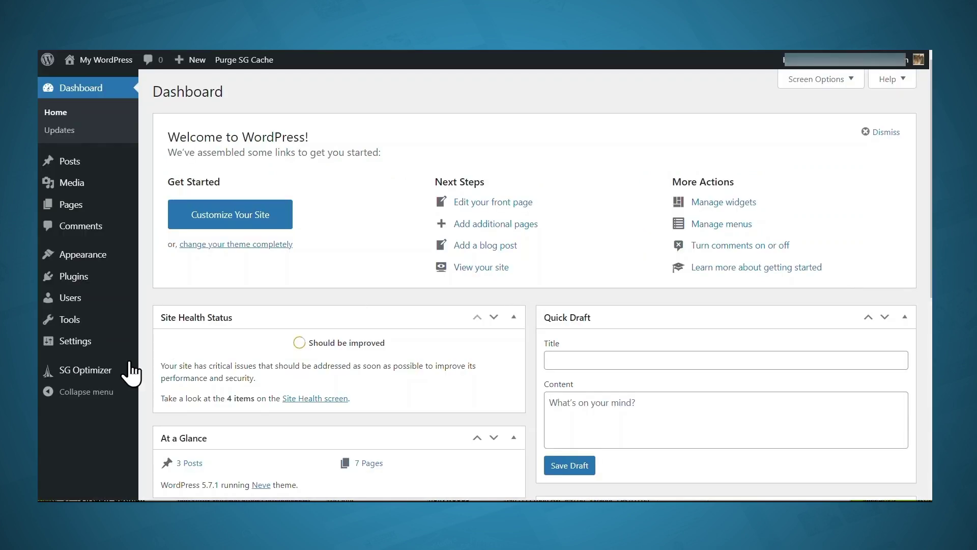
Bring up SG Optimizer's Environment Optimization settings showing the Enable HTTPS option.
{"action": "left_click", "coordinate": [104, 376]}
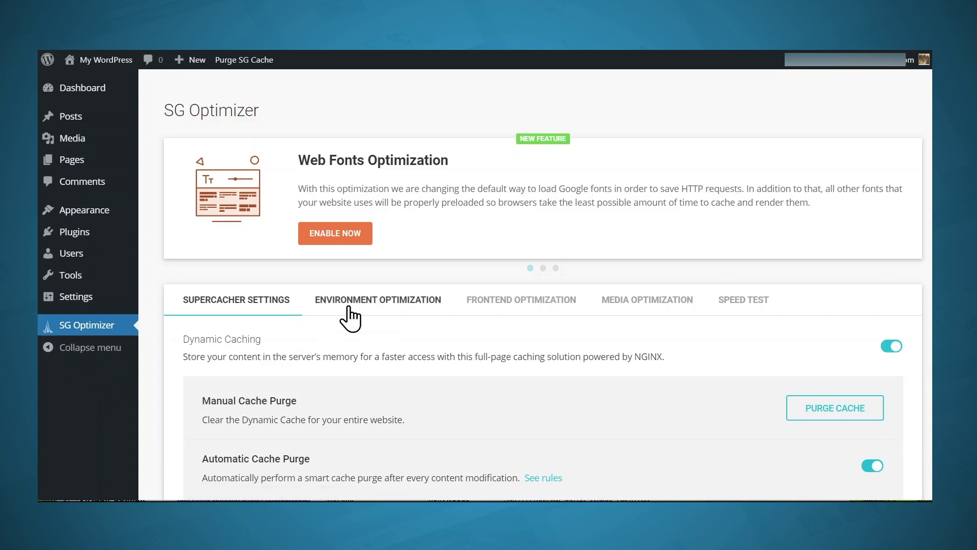
{"action": "left_click", "coordinate": [350, 308]}
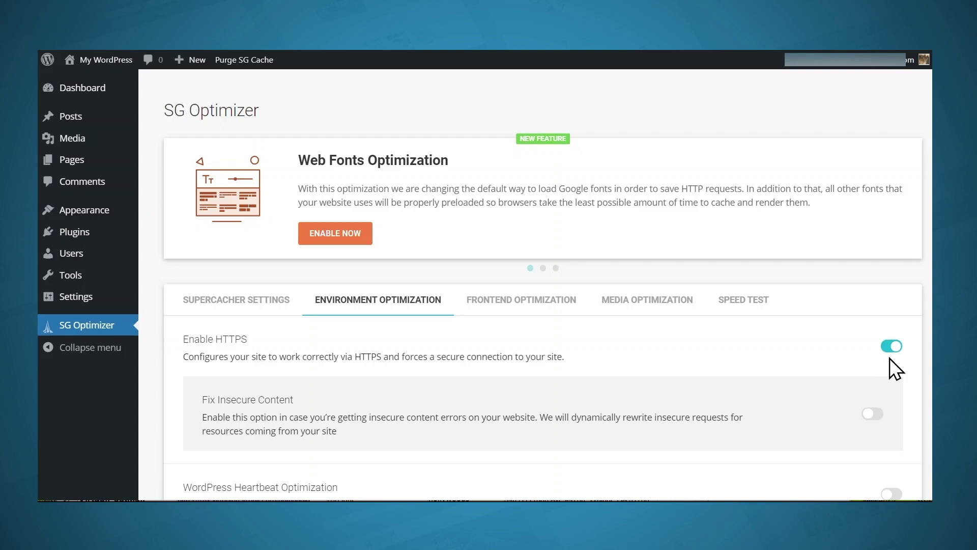
{"action": "scroll", "coordinate": [889, 359], "scroll_direction": "down", "scroll_amount": 3}
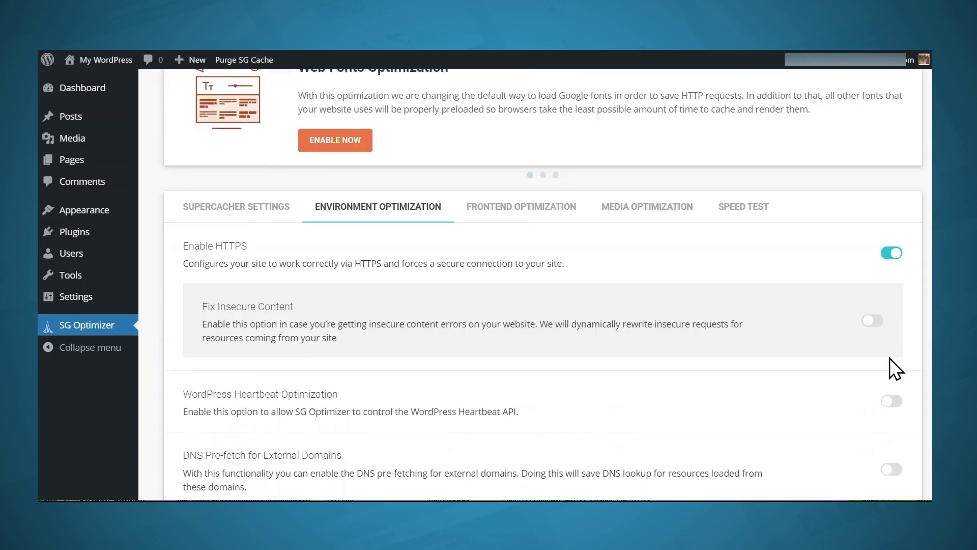